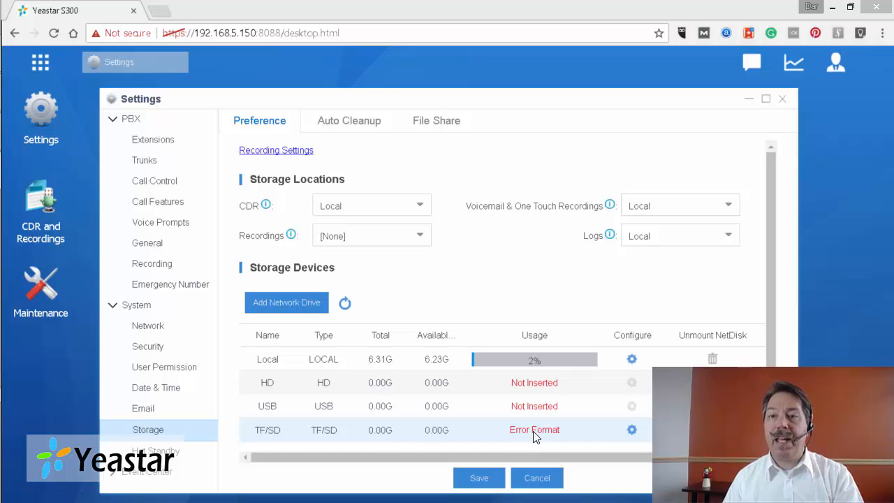
# - Format the TF/SD card from its Configure settings, confirming the wipe
pyautogui.click(632, 428)
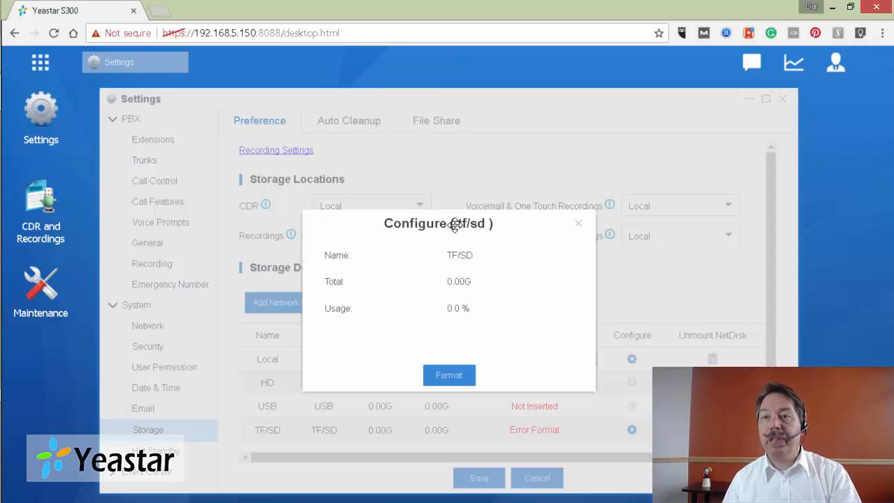
pyautogui.click(449, 378)
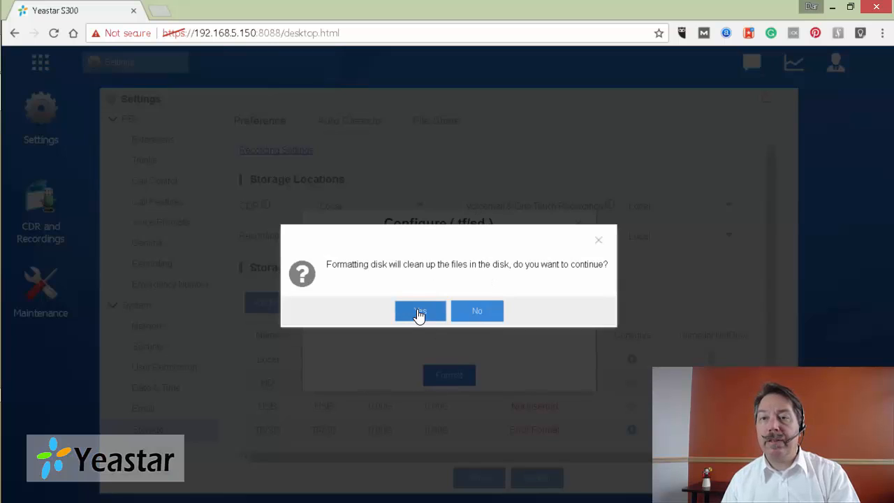
pyautogui.click(419, 312)
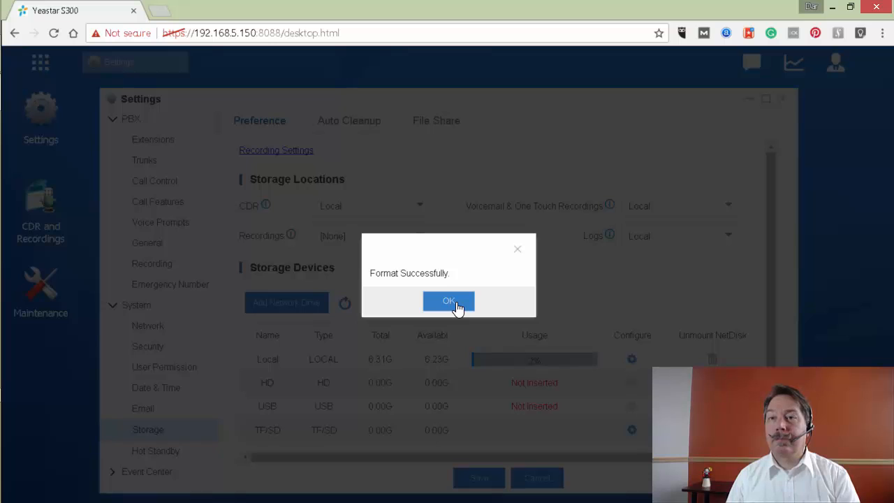
pyautogui.click(451, 305)
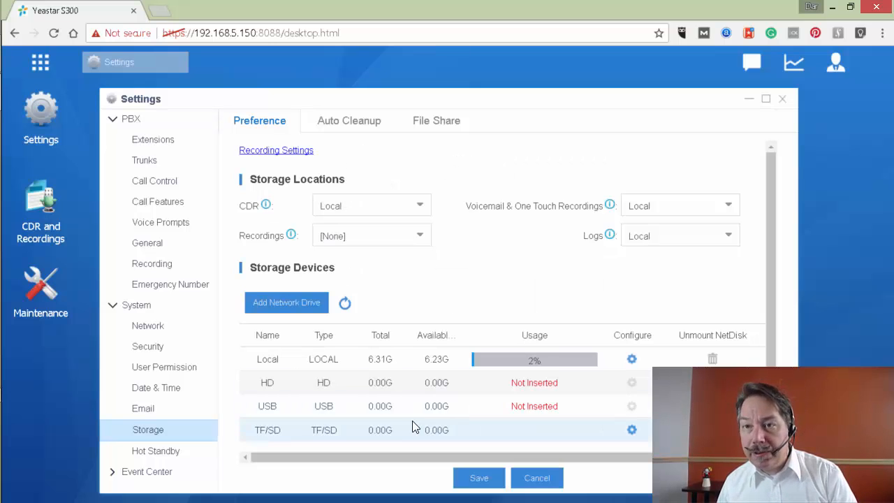
# - Reload the browser and go back to Settings > System > Storage
pyautogui.click(53, 32)
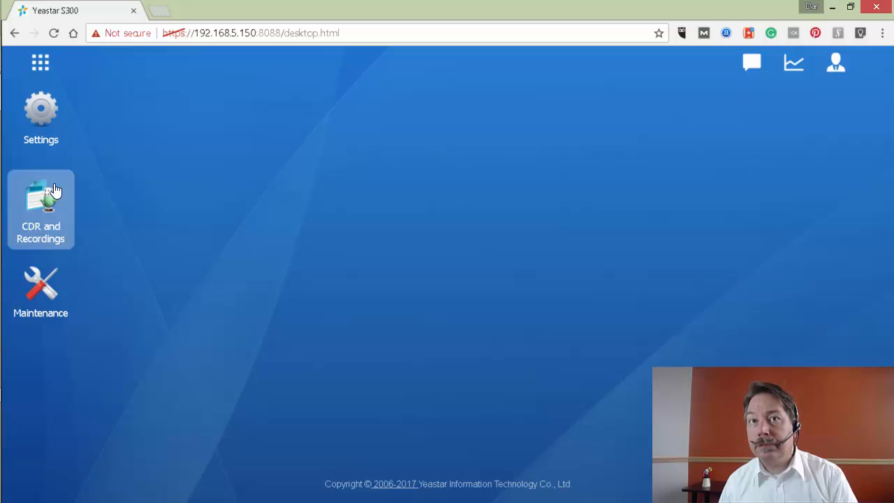
pyautogui.click(26, 121)
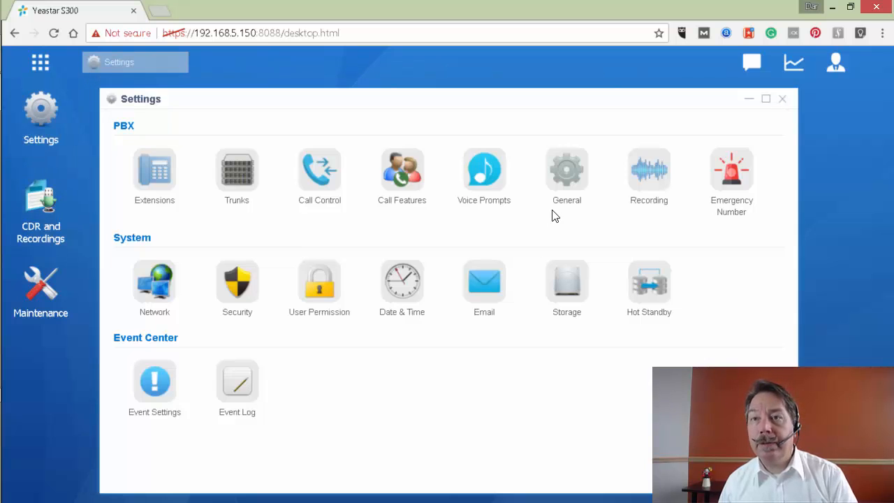
pyautogui.click(566, 171)
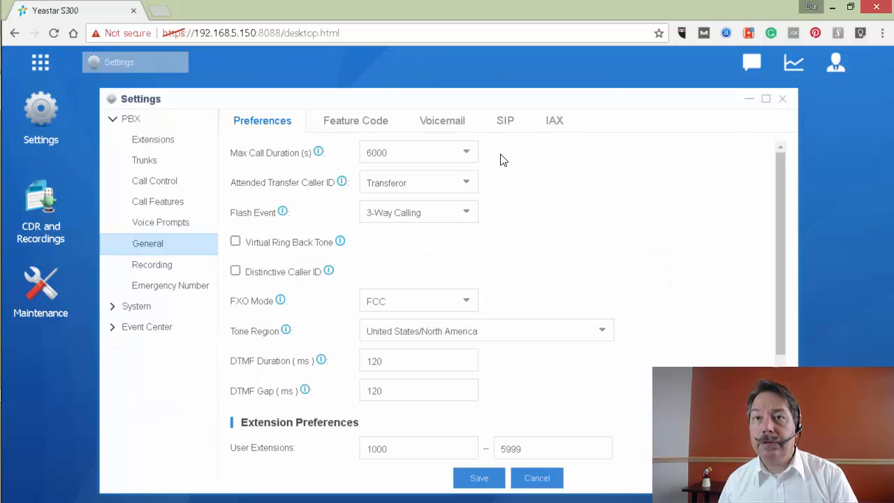
pyautogui.click(164, 264)
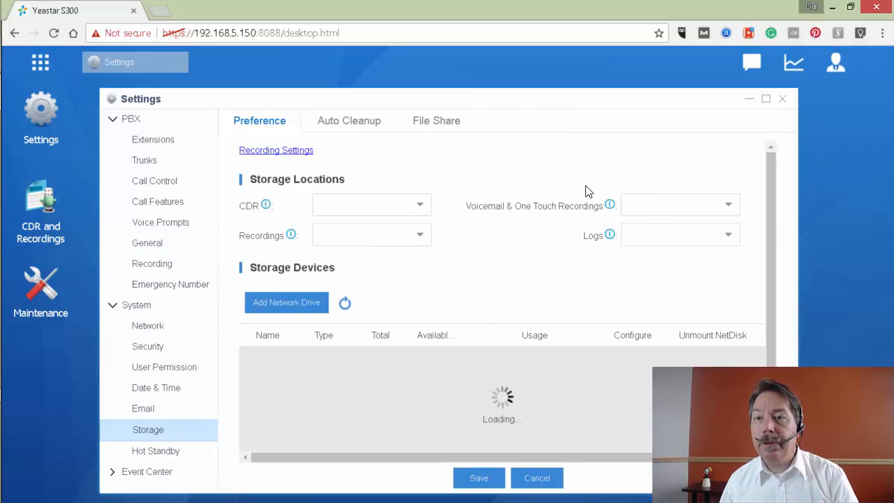
# - Set the Recordings, CDR, Voicemail & One Touch Recordings and Logs locations to TF/SD
pyautogui.scroll(-1, 771, 329)
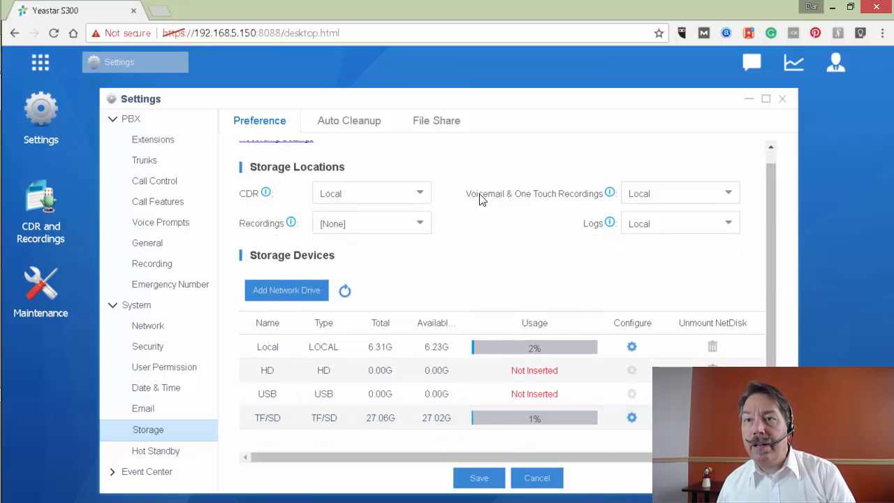
pyautogui.click(413, 227)
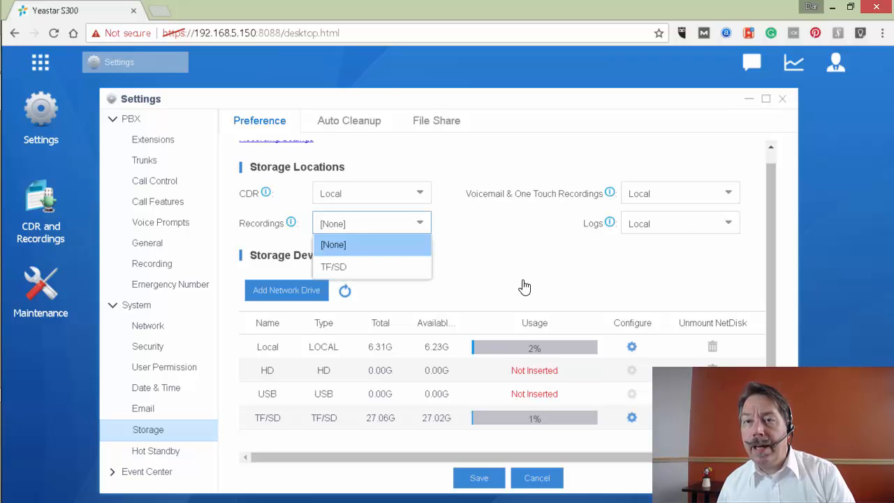
pyautogui.click(365, 266)
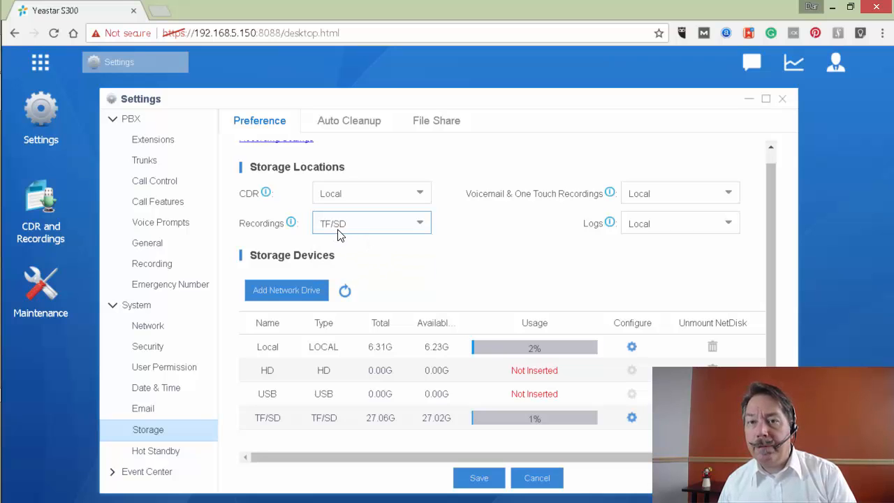
pyautogui.click(358, 200)
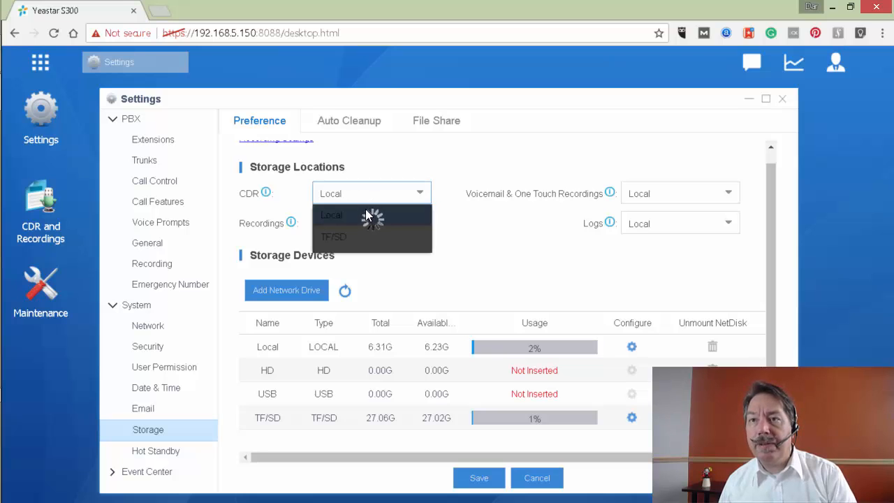
pyautogui.click(358, 235)
pyautogui.click(692, 198)
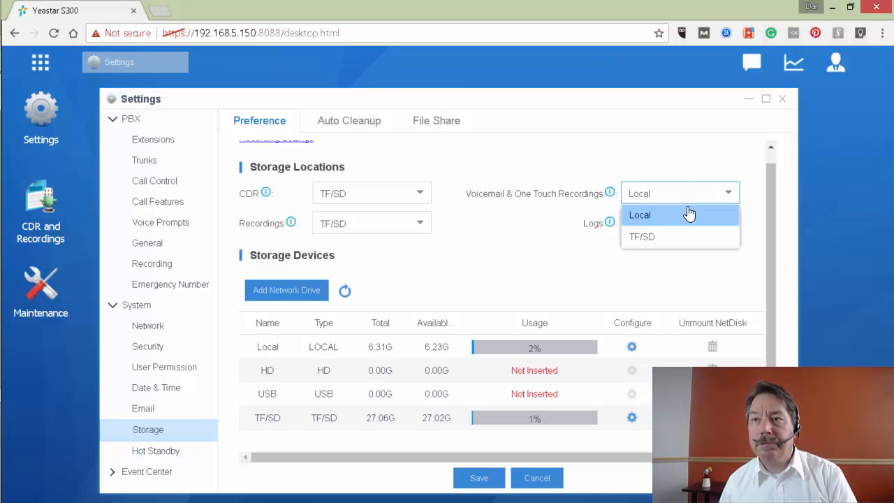
pyautogui.click(662, 238)
pyautogui.click(663, 224)
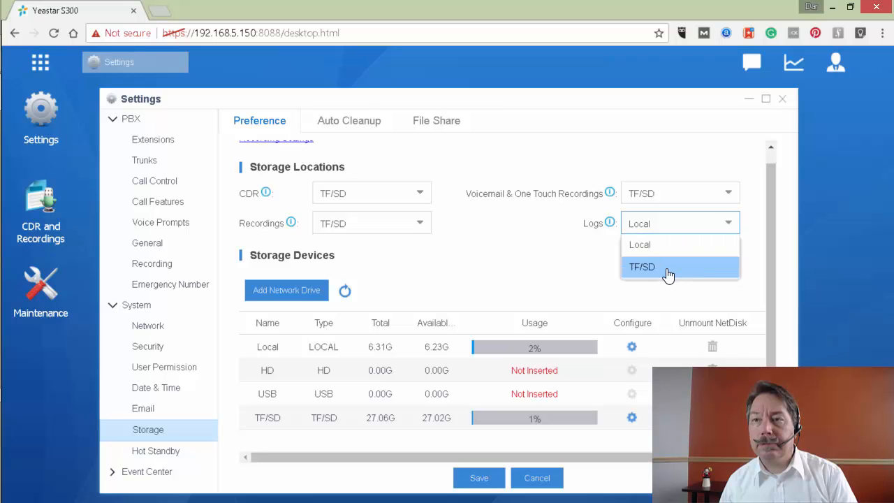
pyautogui.click(668, 269)
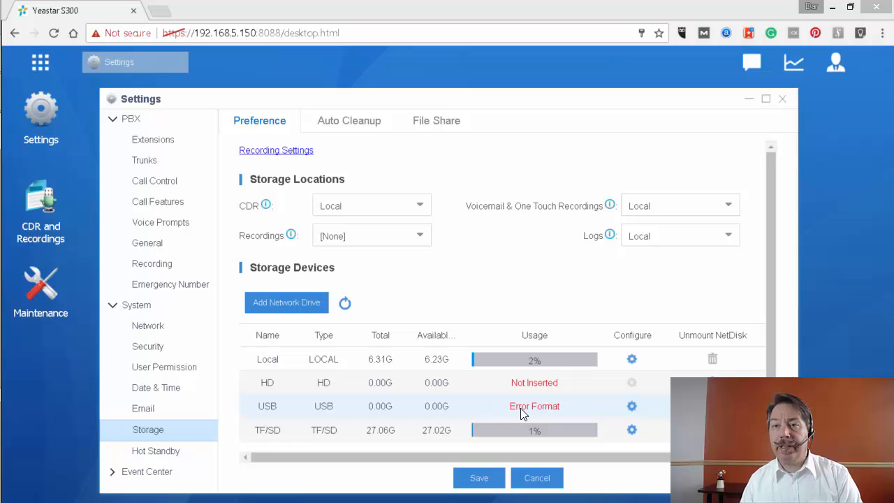
# - Format the USB drive, leaving it with 13.69G total and 13.66G available
pyautogui.click(631, 407)
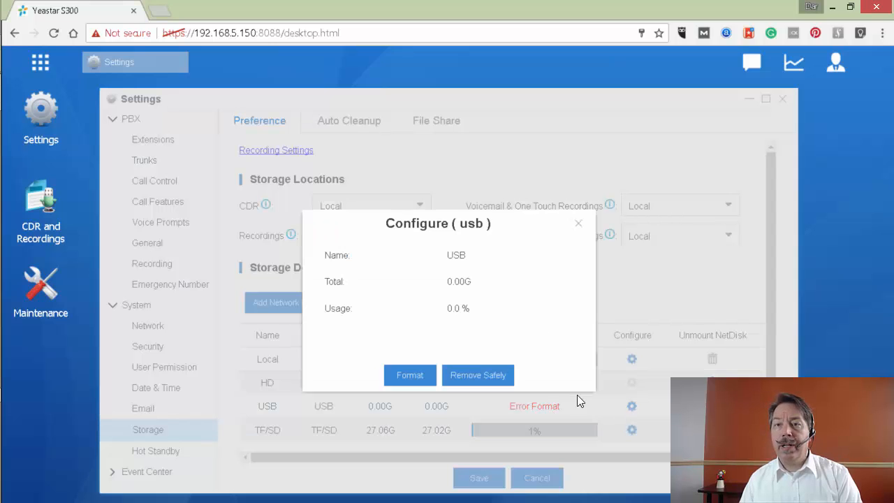
pyautogui.click(400, 376)
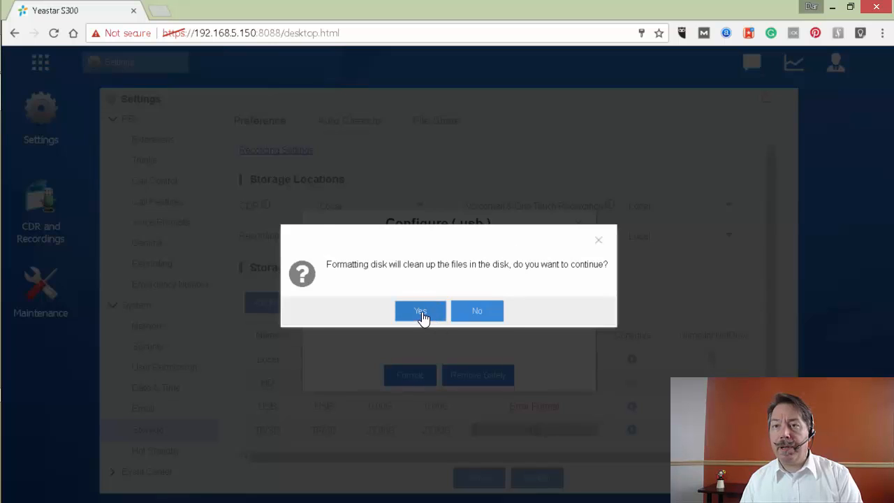
pyautogui.click(422, 312)
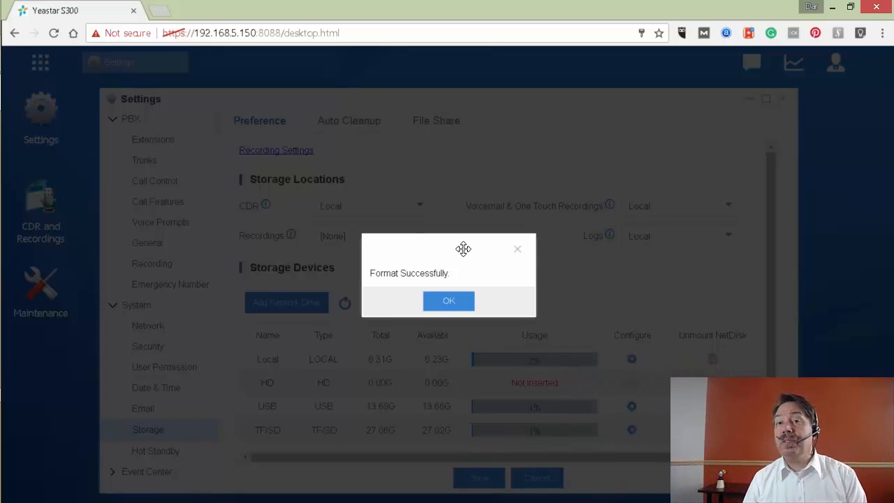
pyautogui.click(450, 300)
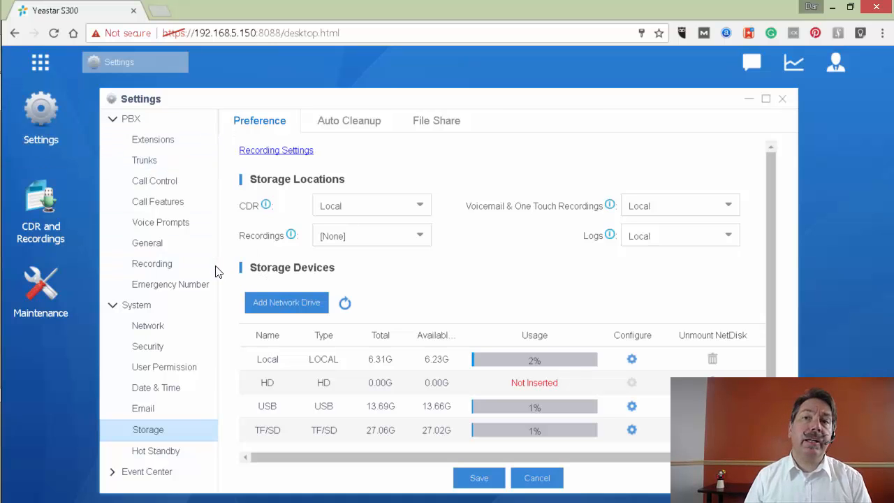
# - Reopen the Storage settings and switch the CDR storage location to USB
pyautogui.click(155, 264)
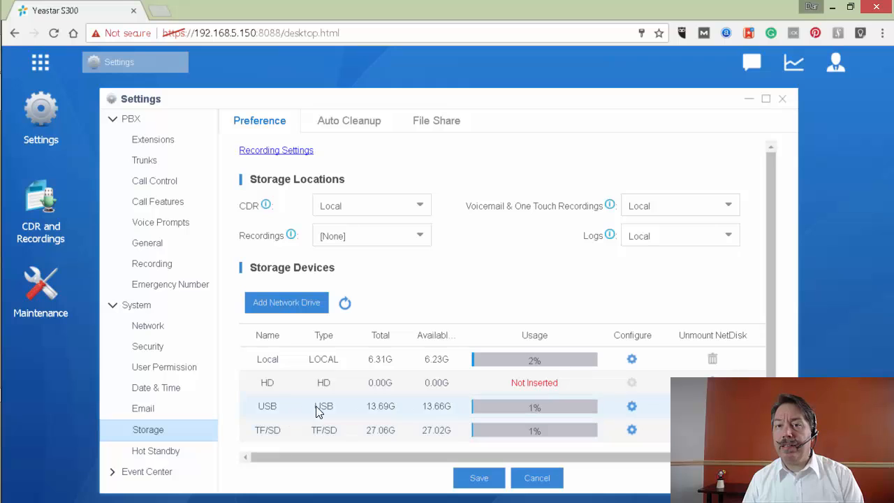
pyautogui.click(399, 203)
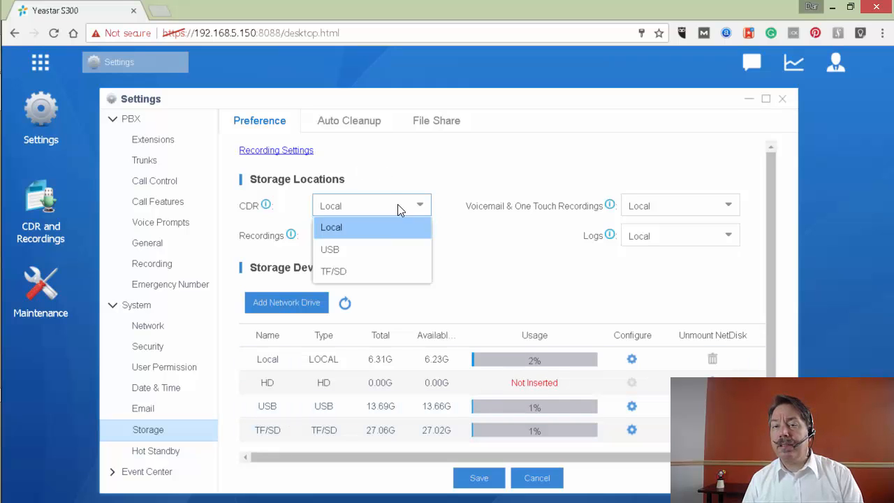
pyautogui.click(370, 249)
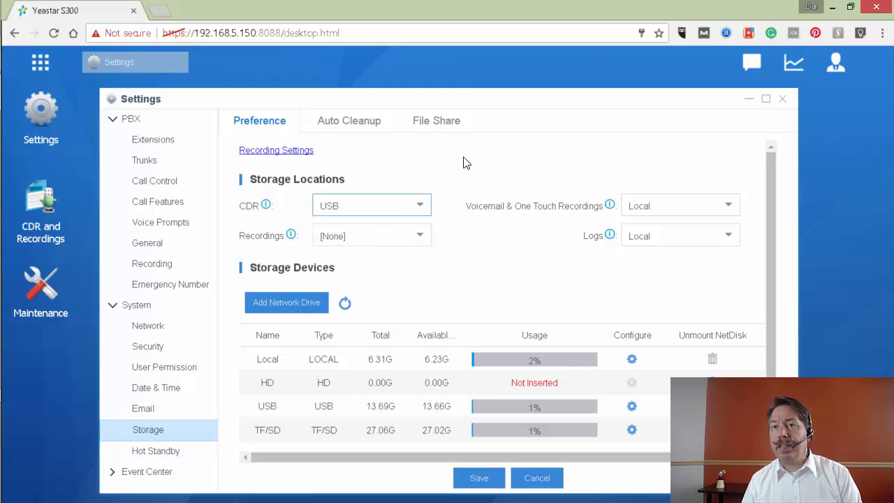
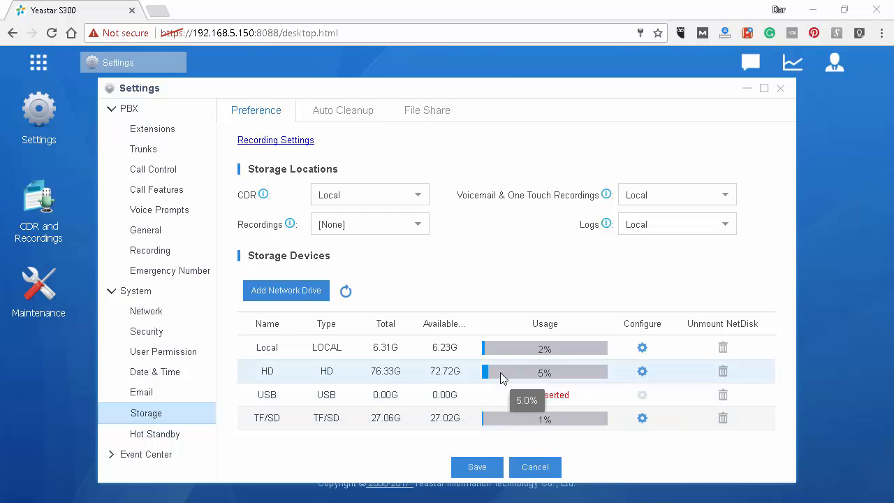
# - Open the HD drive's Configure dialog, showing 76.33G total and 5.0% usage
pyautogui.click(641, 372)
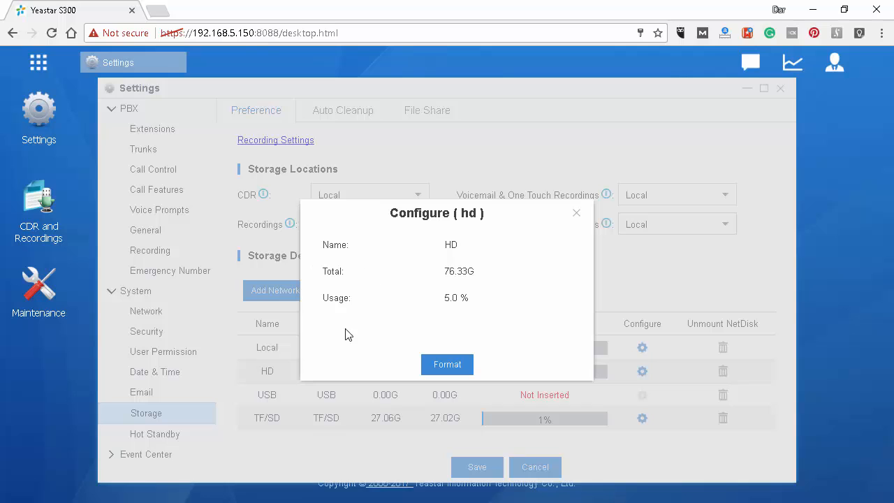
# - Format the HD drive, confirming that its files will be wiped
pyautogui.click(448, 365)
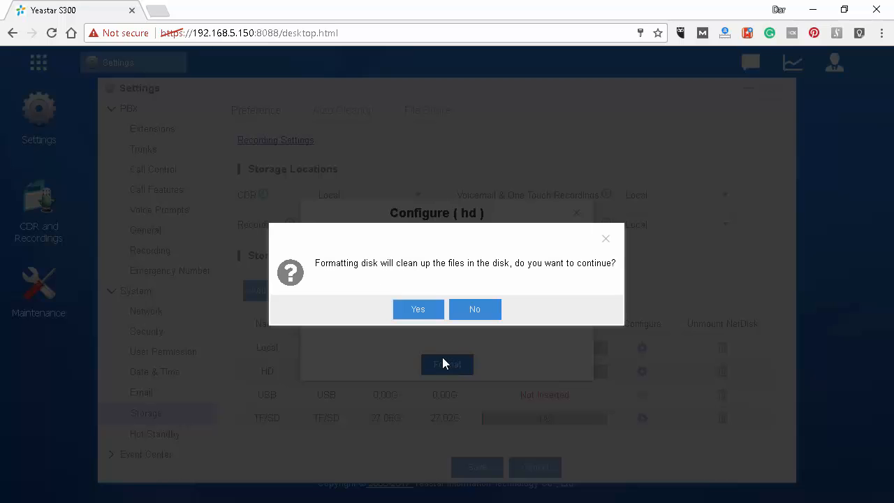
pyautogui.click(434, 314)
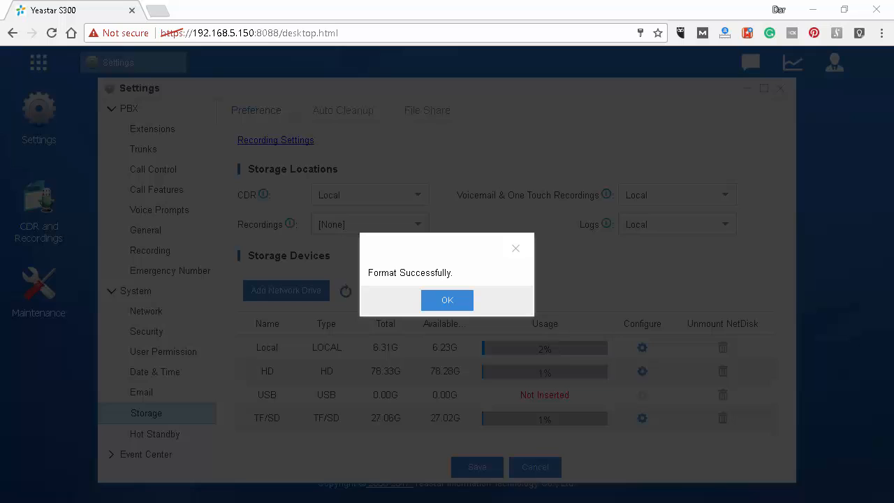
pyautogui.click(447, 301)
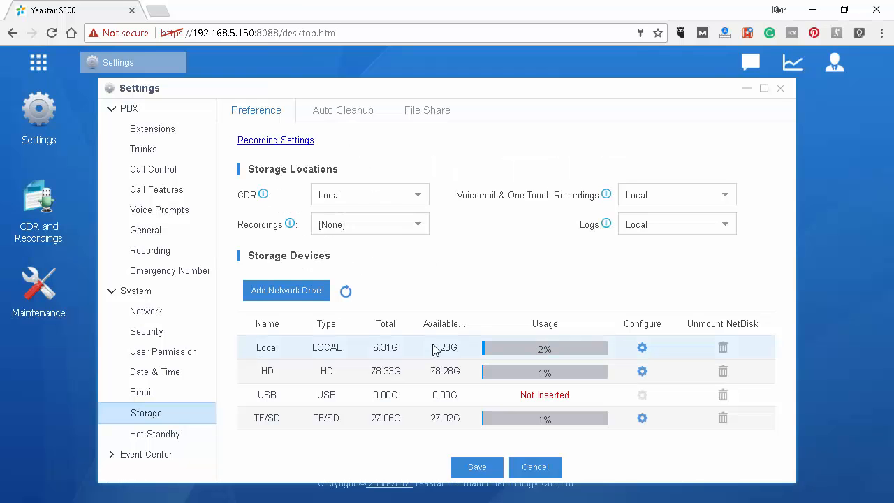
# - Set CDR, Recordings, and Voicemail & One Touch Recordings storage locations to HD
pyautogui.click(354, 198)
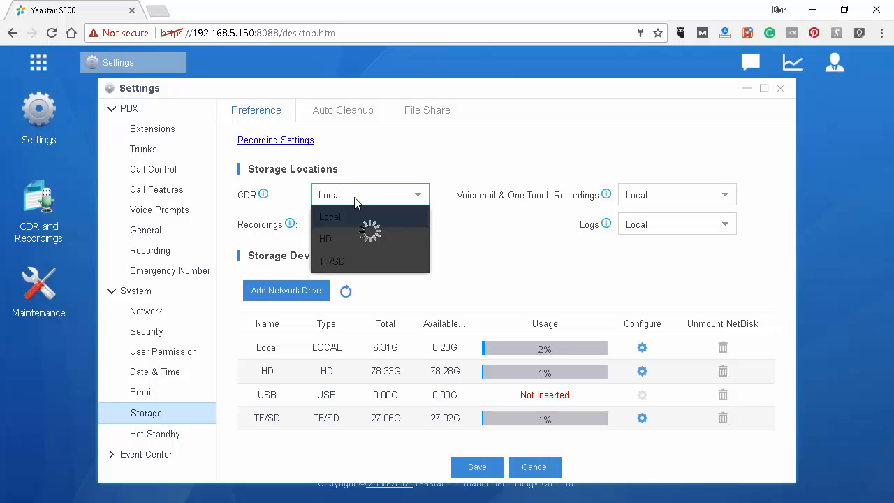
pyautogui.click(350, 239)
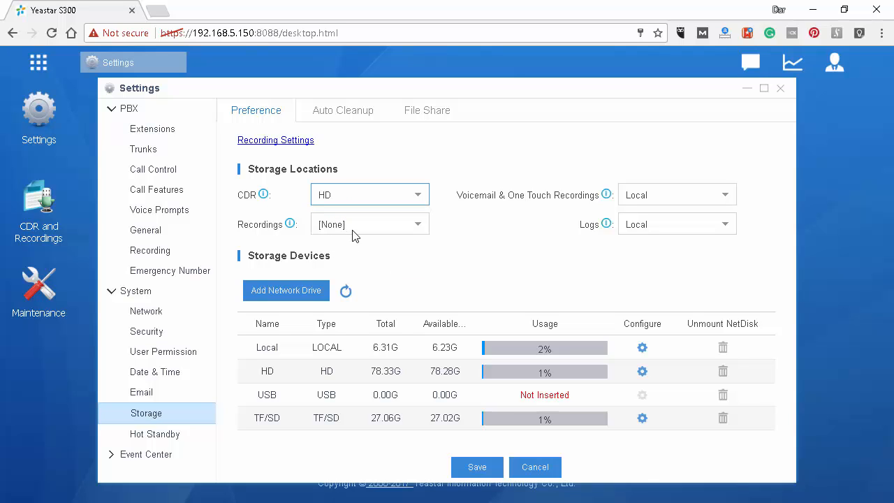
pyautogui.click(354, 229)
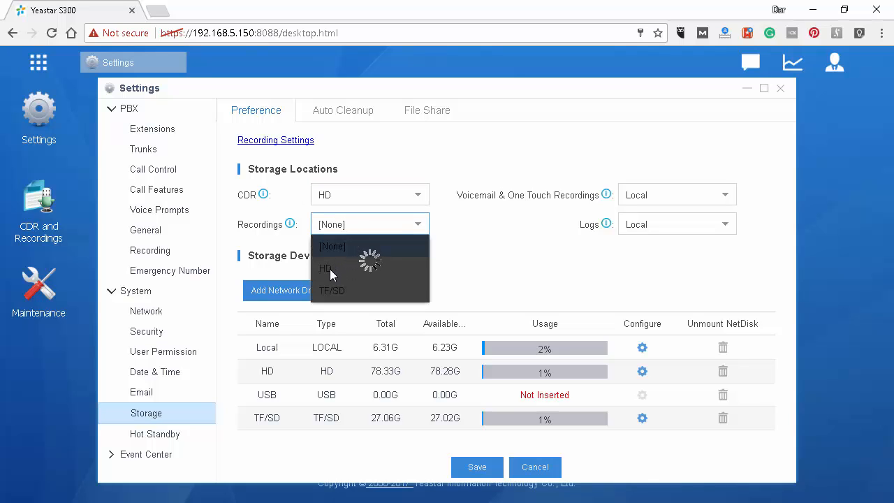
pyautogui.click(328, 270)
pyautogui.click(647, 194)
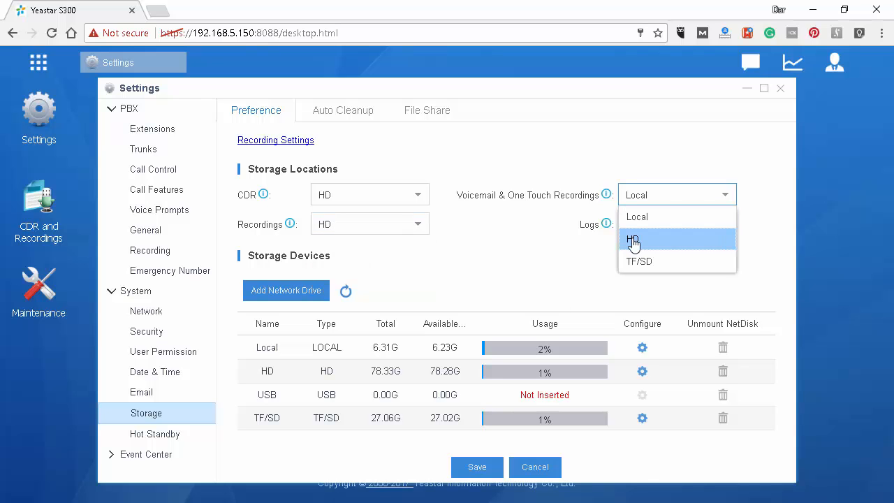
pyautogui.click(632, 239)
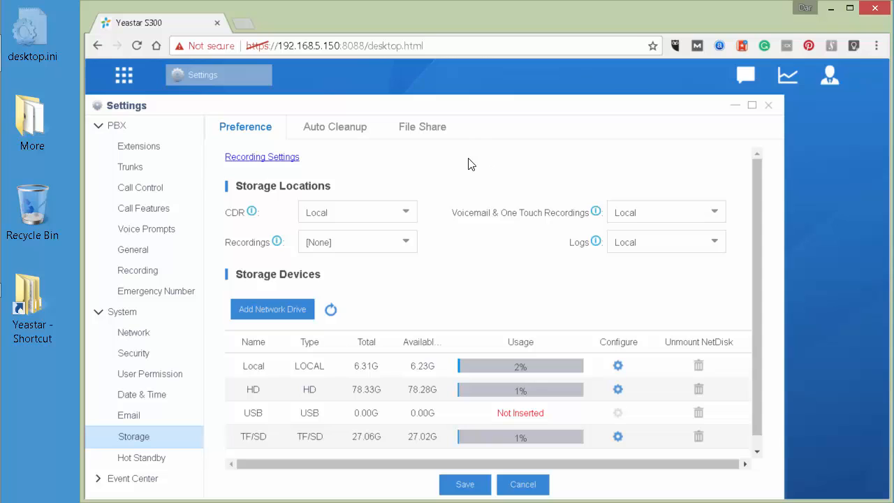
pyautogui.click(271, 315)
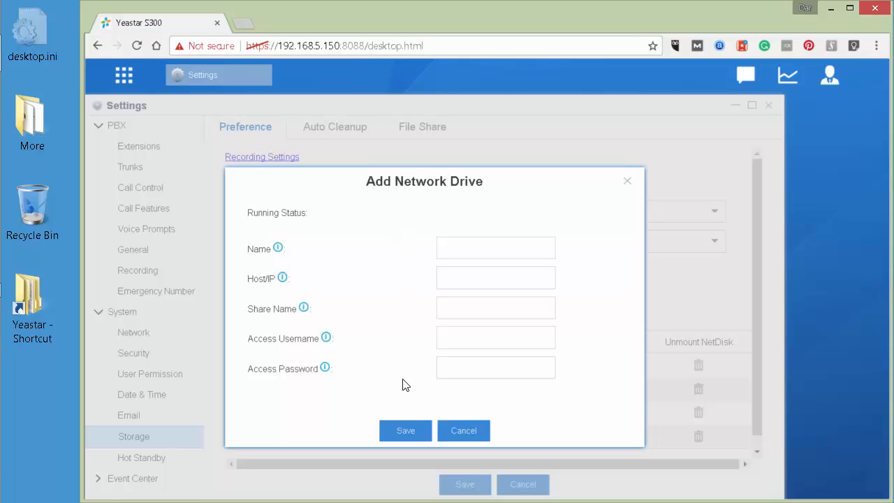
pyautogui.click(459, 247)
pyautogui.click(449, 273)
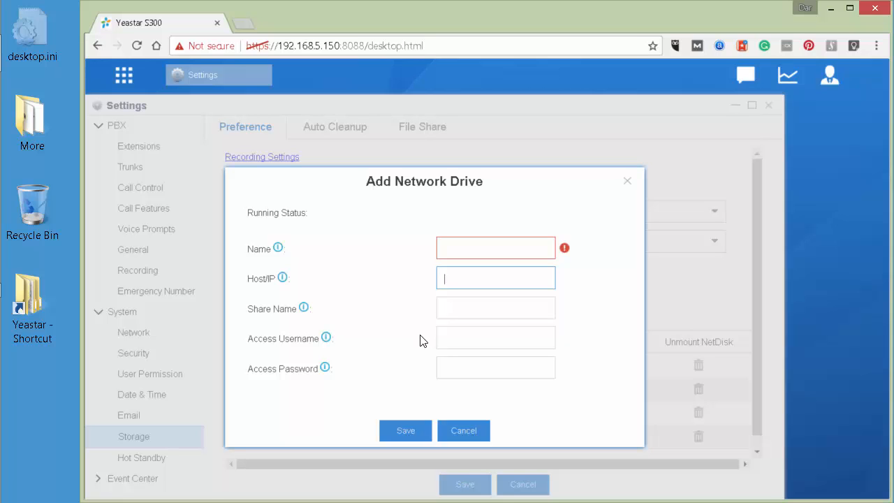
pyautogui.click(440, 425)
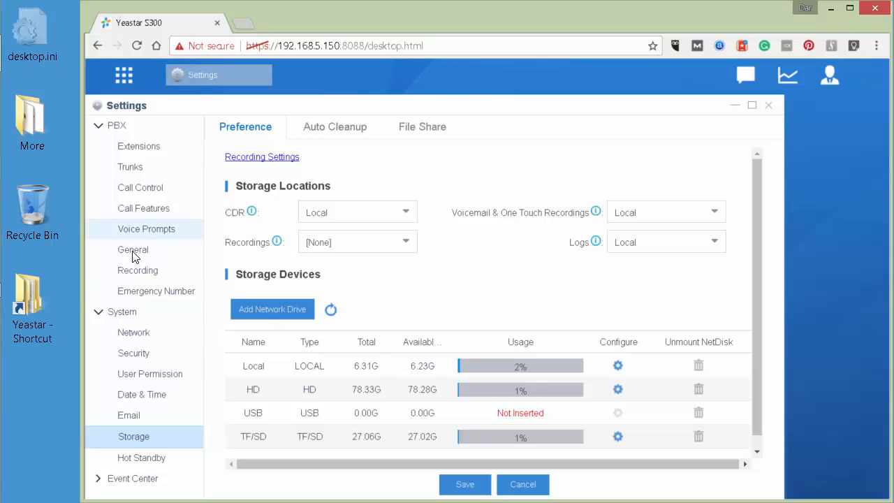
# - Open sharing setup for the C:\Yeastar\Storage folder from its Properties' Sharing tab
pyautogui.doubleClick(31, 303)
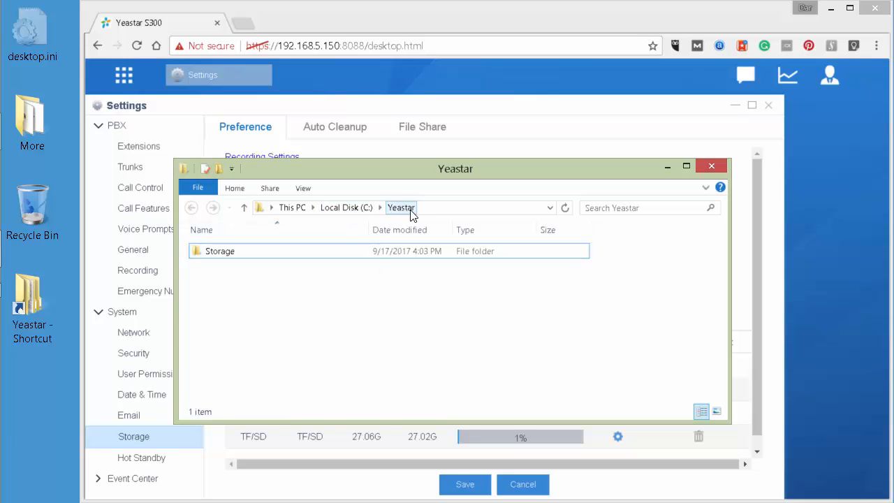
pyautogui.click(224, 259)
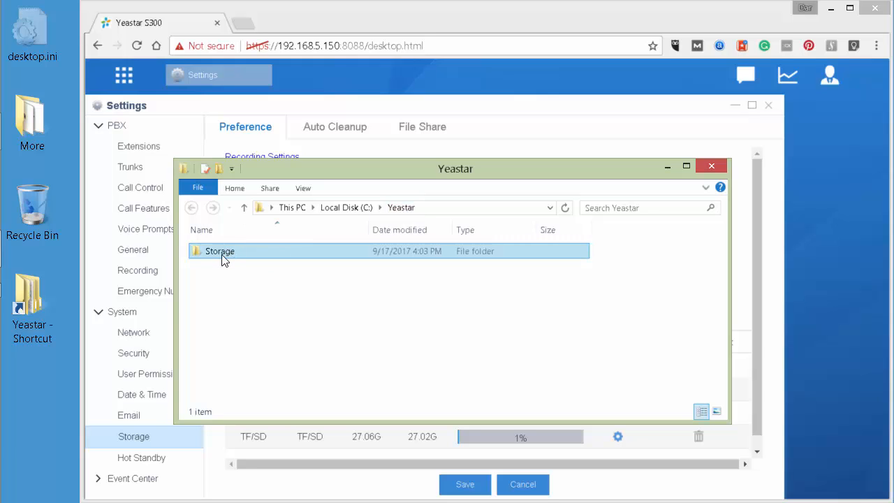
pyautogui.rightClick(223, 254)
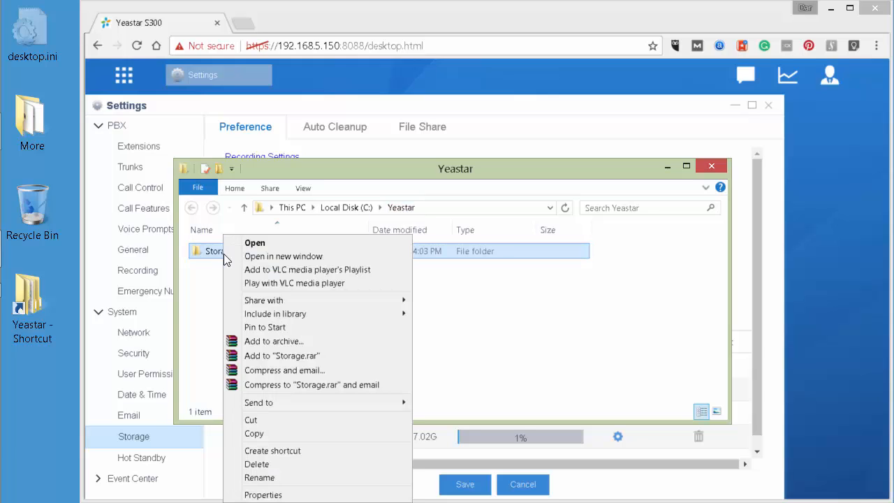
pyautogui.click(265, 495)
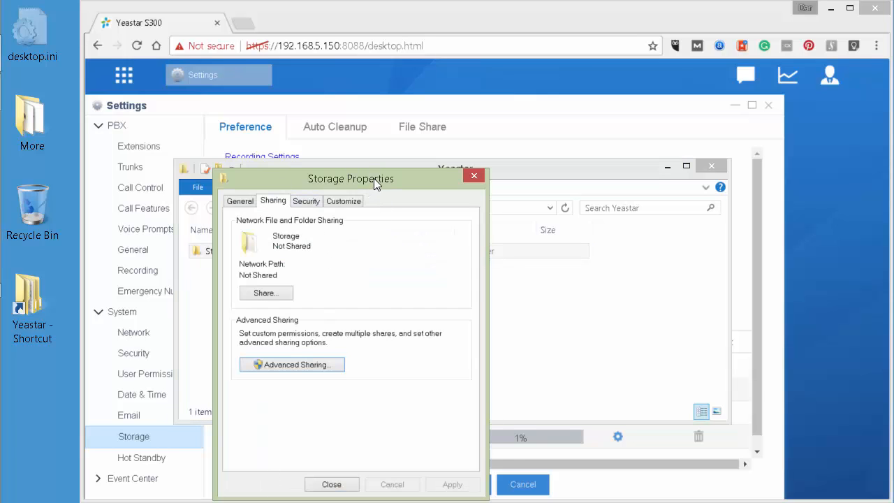
pyautogui.moveTo(374, 178); pyautogui.dragTo(426, 98)
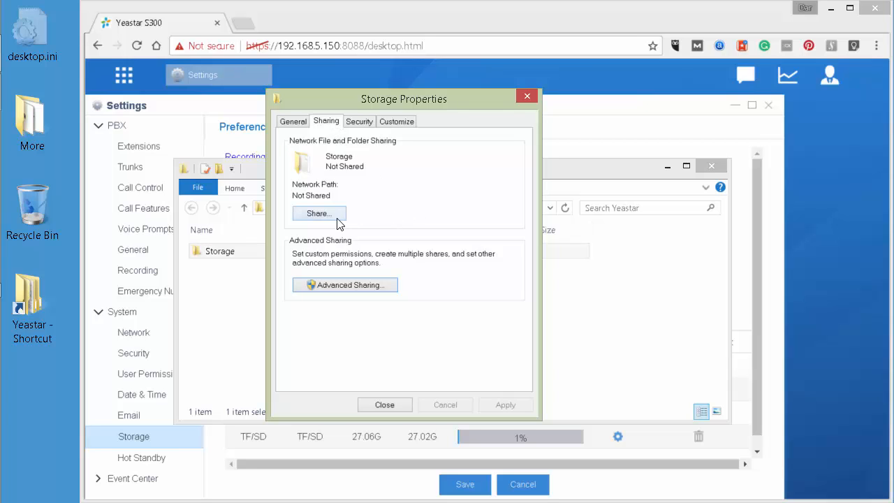
pyautogui.click(315, 213)
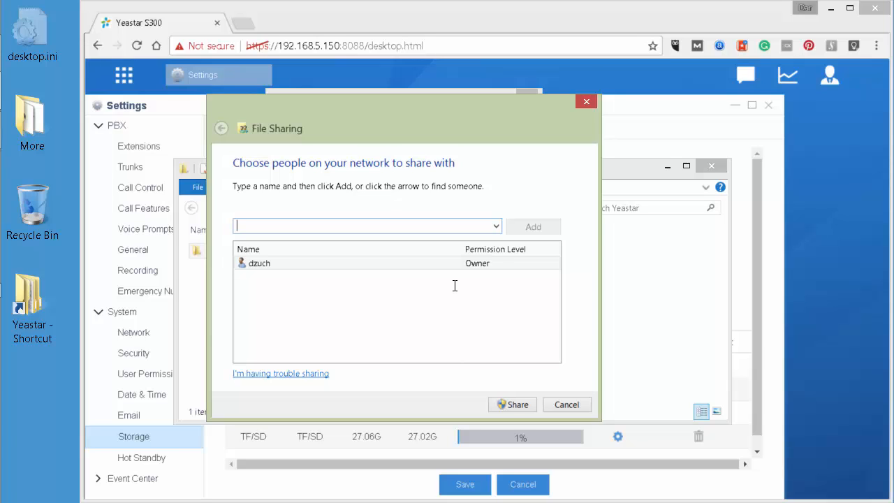
# - Share the Storage folder with the yeastar account at Read/Write permission
pyautogui.write('yeastar')
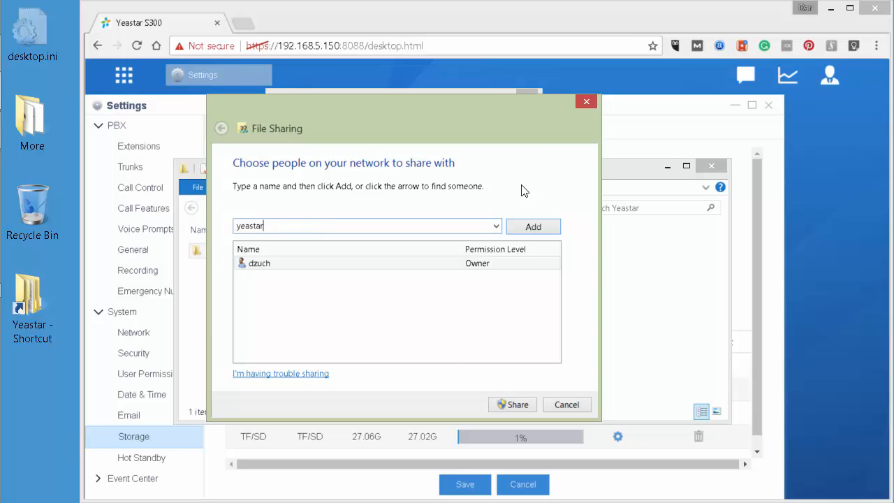
pyautogui.click(537, 227)
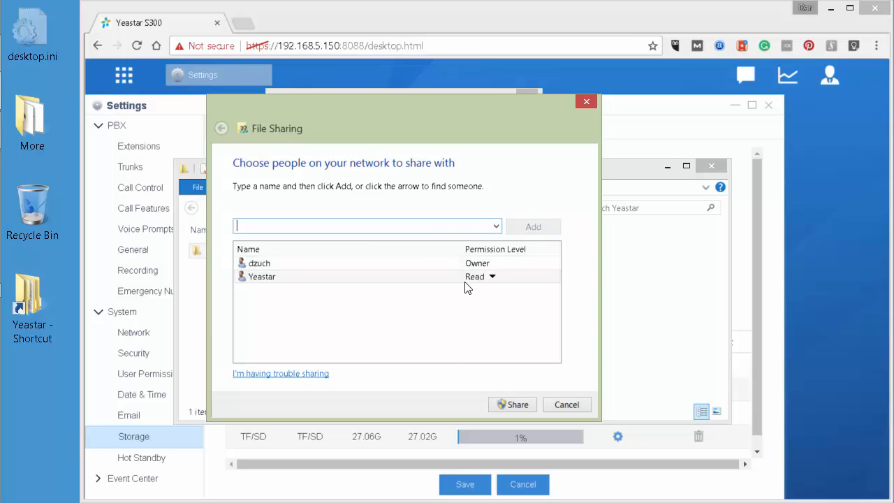
pyautogui.click(492, 278)
pyautogui.click(514, 293)
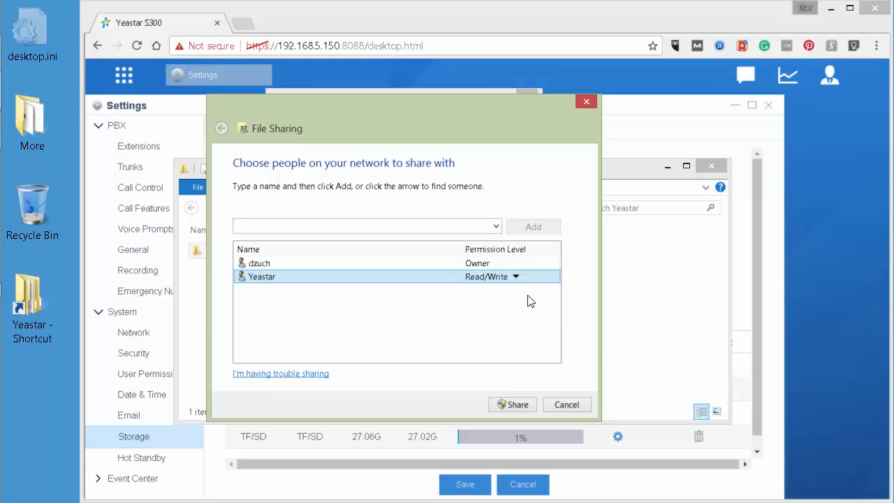
pyautogui.click(516, 404)
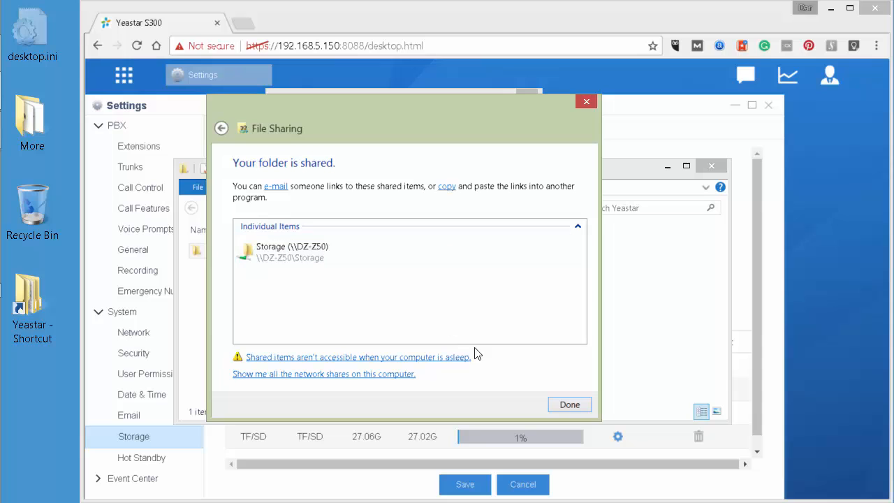
pyautogui.click(568, 403)
# - Close the Storage properties and the Explorer window to return to the Yeastar interface
pyautogui.click(390, 405)
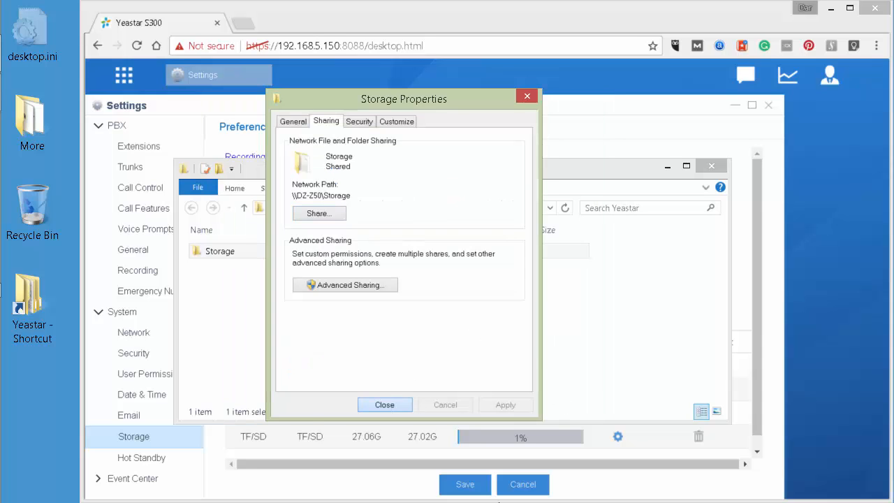
pyautogui.click(636, 303)
pyautogui.click(711, 167)
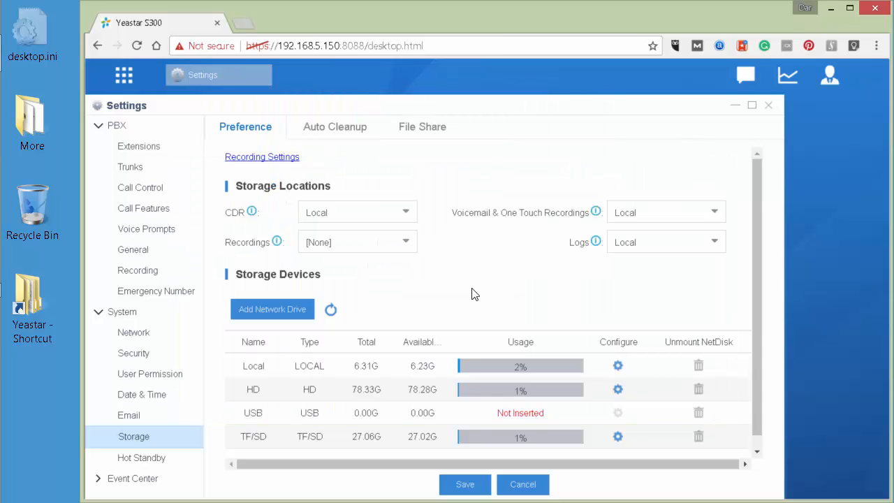
# - Add network drive 'WindowsShare' at 192.168.5.6, share 'Storage', with access username and password
pyautogui.click(251, 310)
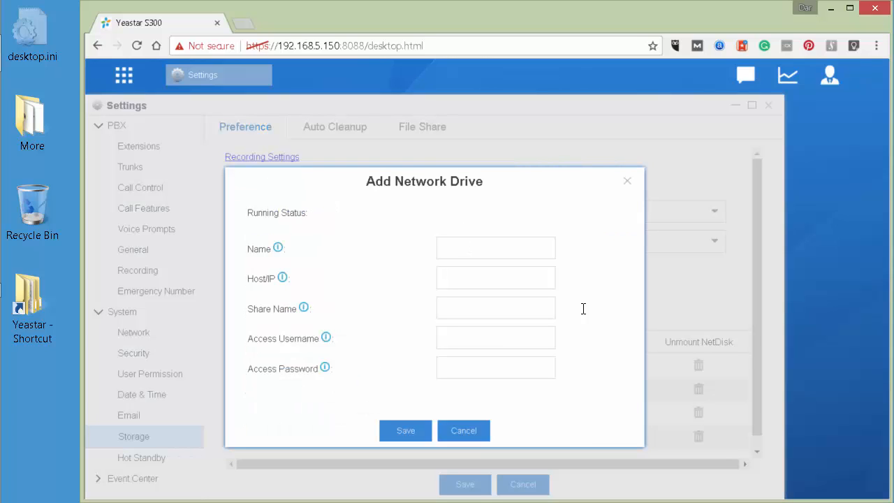
pyautogui.click(470, 247)
pyautogui.write('WindowsShare')
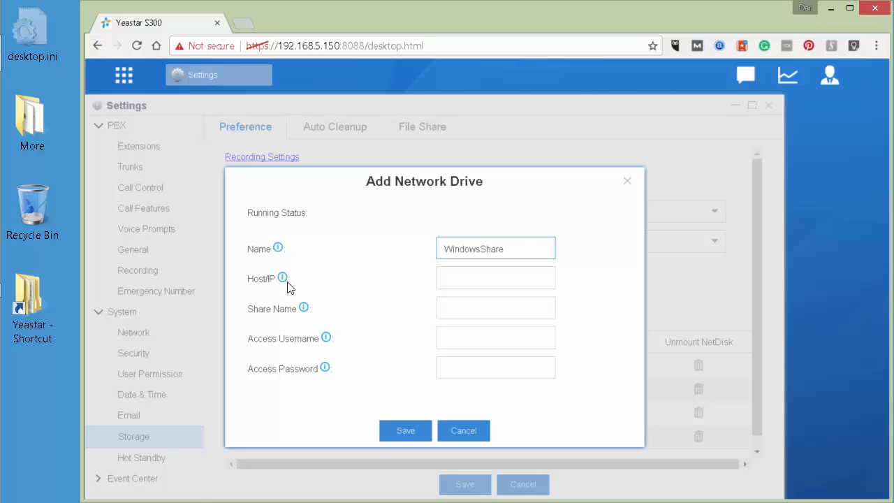
pyautogui.click(471, 273)
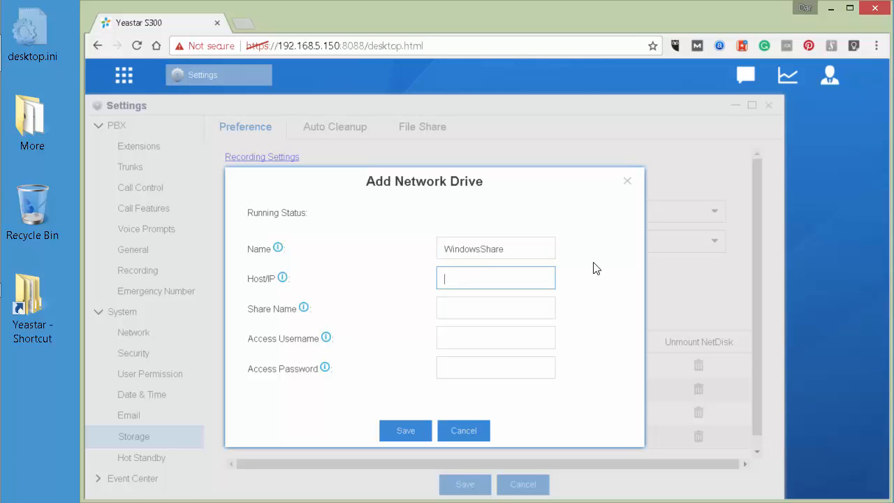
pyautogui.write('192.168.5.6')
pyautogui.click(481, 305)
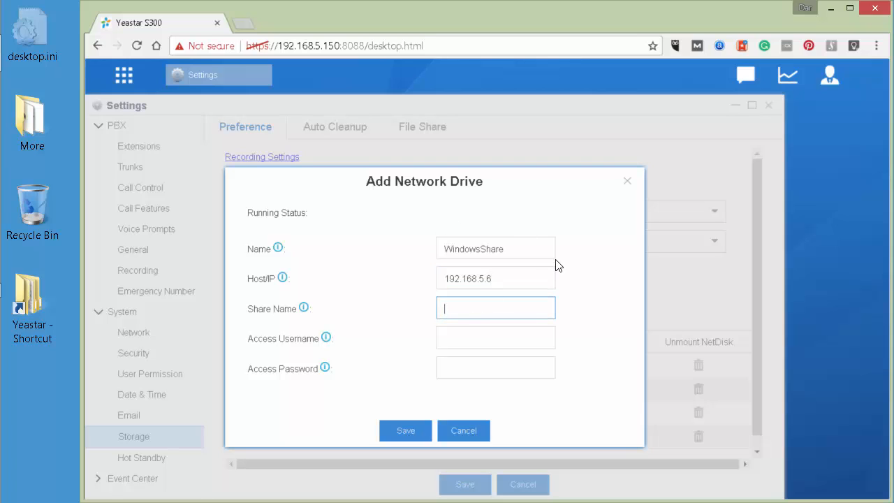
pyautogui.write('Storage')
pyautogui.click(454, 337)
pyautogui.write('yeast')
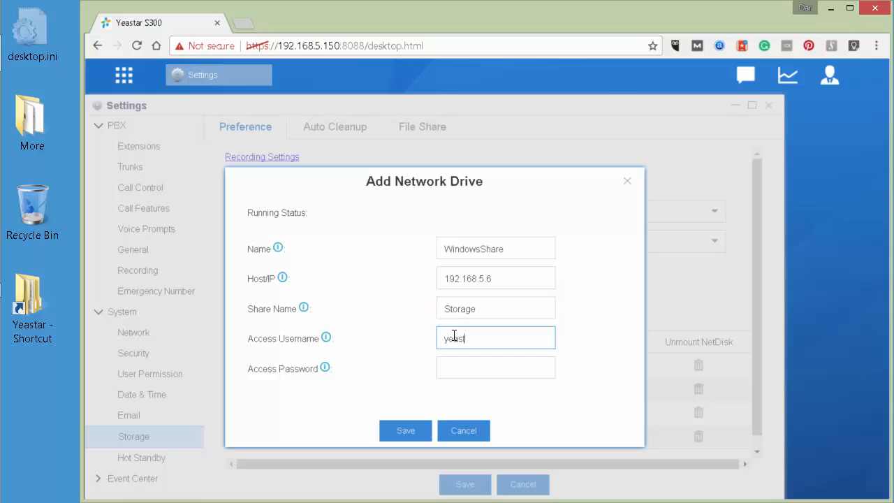
pyautogui.write('ar')
pyautogui.click(484, 362)
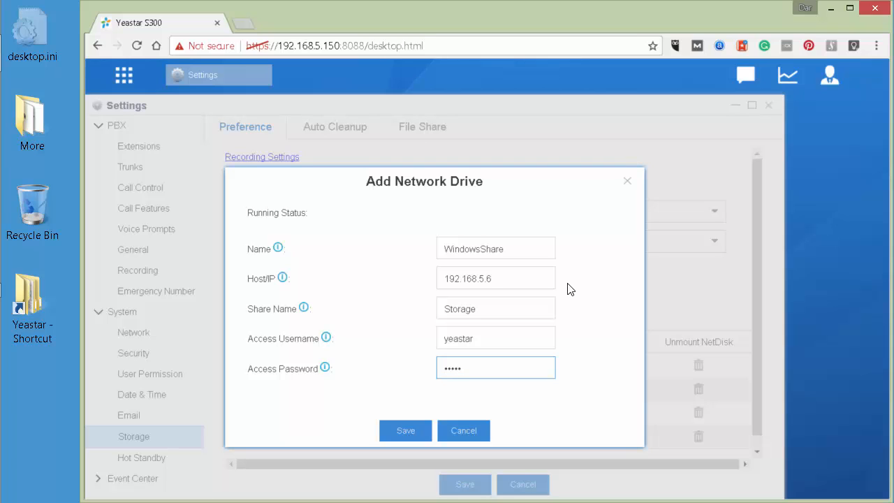
pyautogui.click(405, 430)
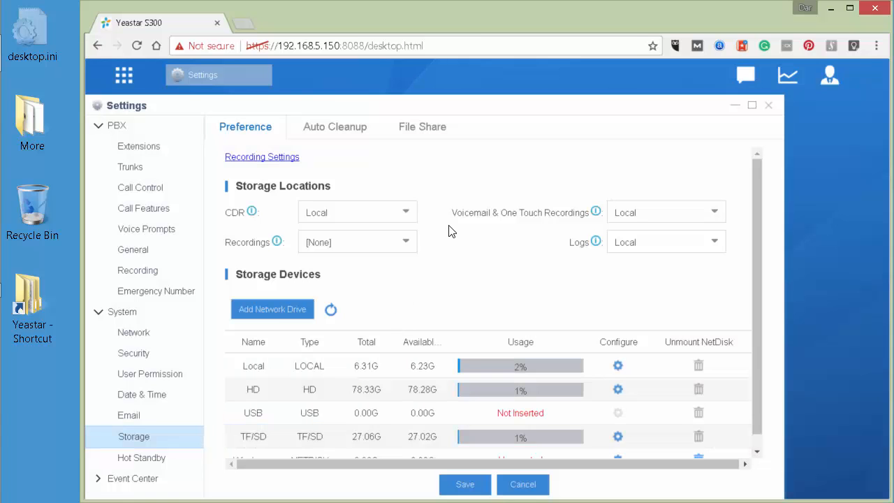
# - Re-enter the WindowsShare access password and save, mounting the drive at 238.13G total
pyautogui.scroll(-1, 628, 419)
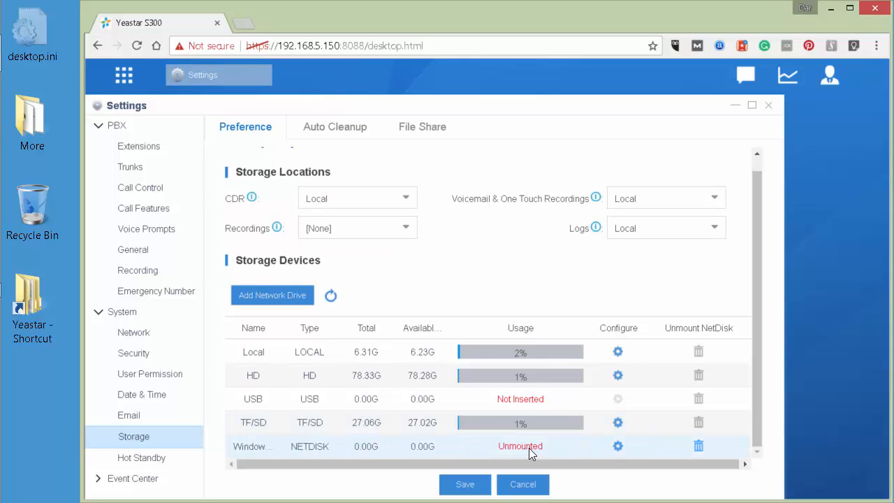
pyautogui.click(614, 443)
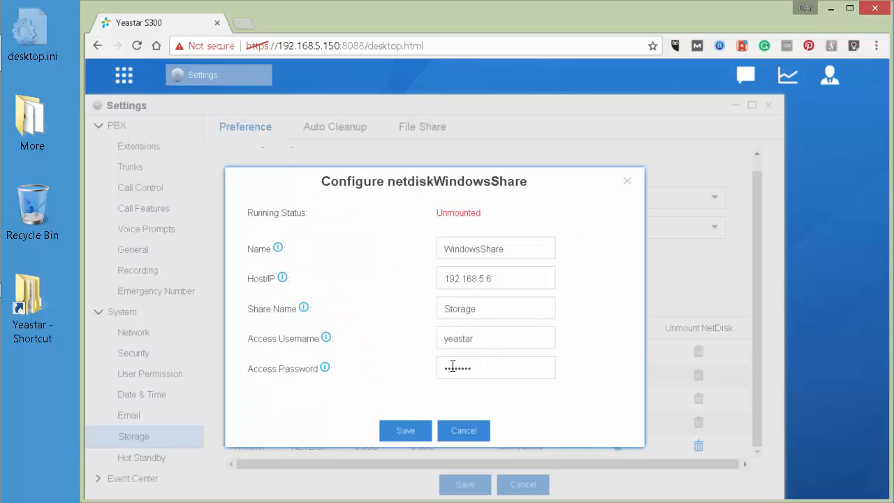
pyautogui.click(478, 371)
pyautogui.moveTo(478, 371); pyautogui.dragTo(370, 380)
pyautogui.write('p')
pyautogui.click(400, 436)
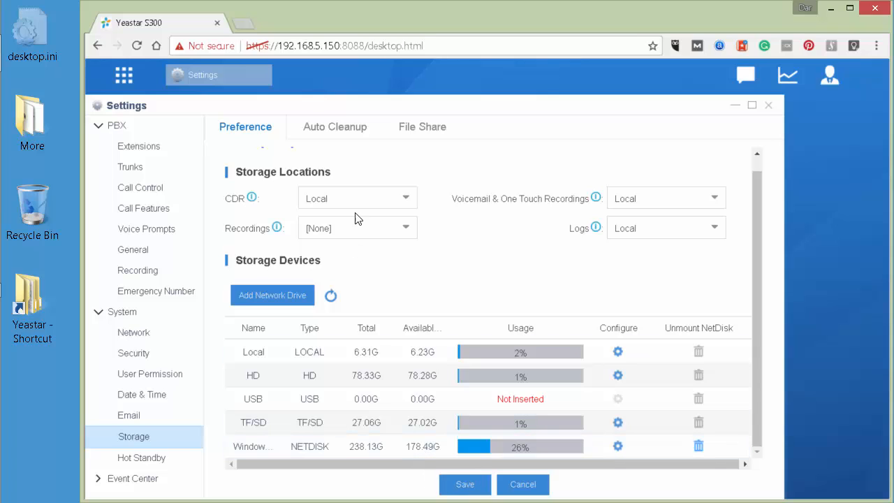
# - Switch the CDR storage location to the WindowsShare network drive
pyautogui.click(370, 199)
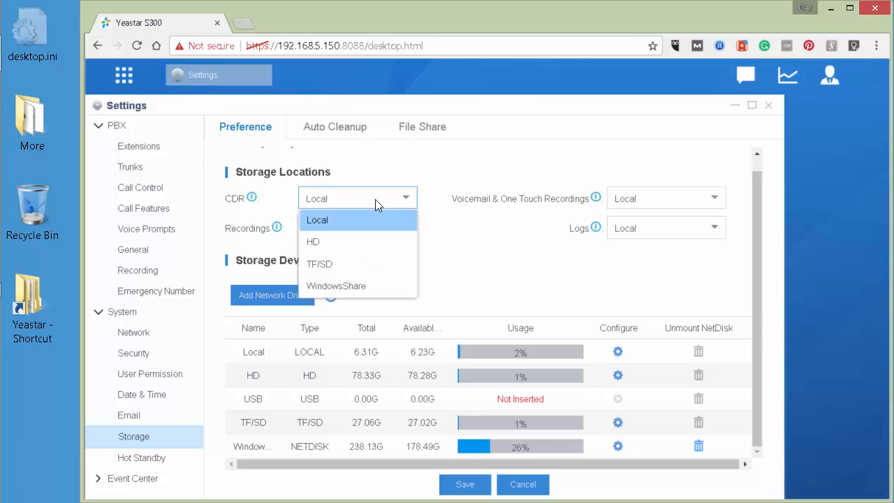
pyautogui.click(349, 288)
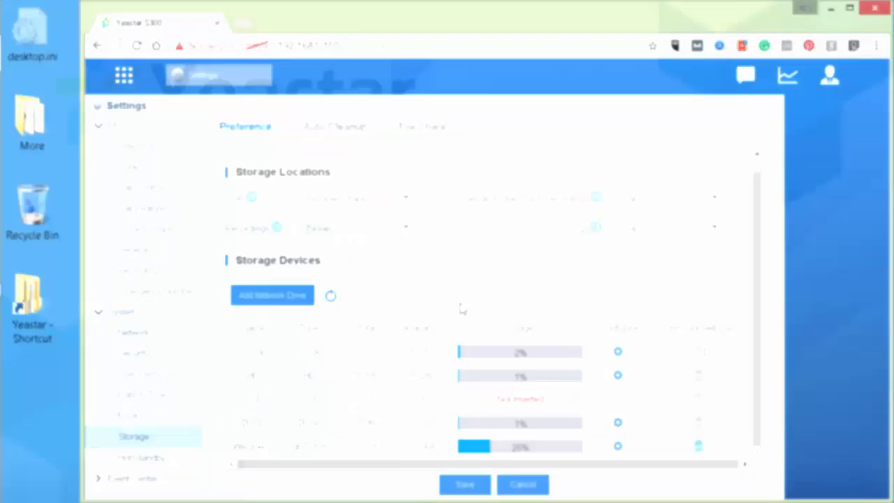